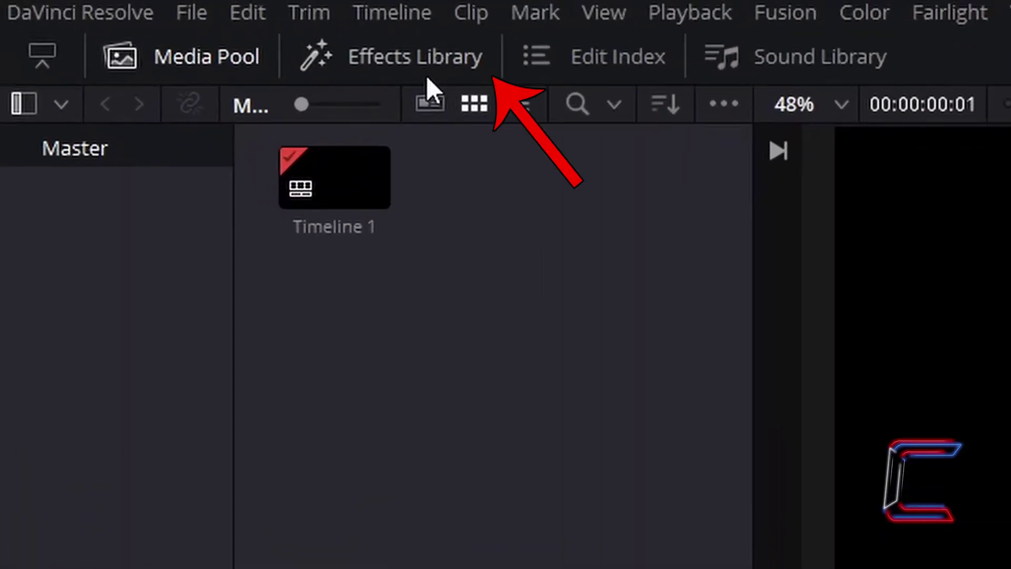
# Step: Show the Titles category in the Effects Library and select the Text+ generator
pyautogui.click(415, 58)
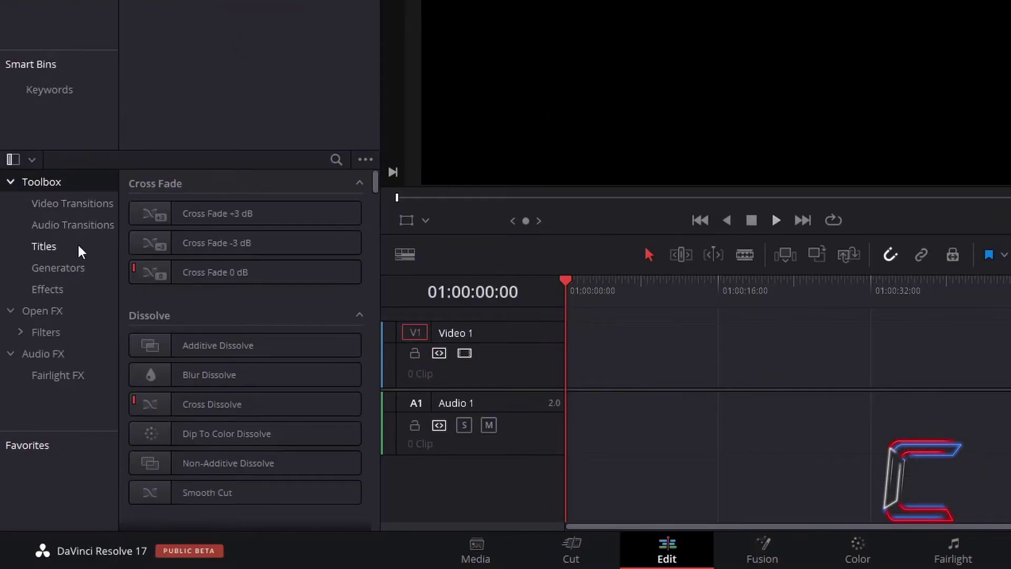
pyautogui.click(78, 251)
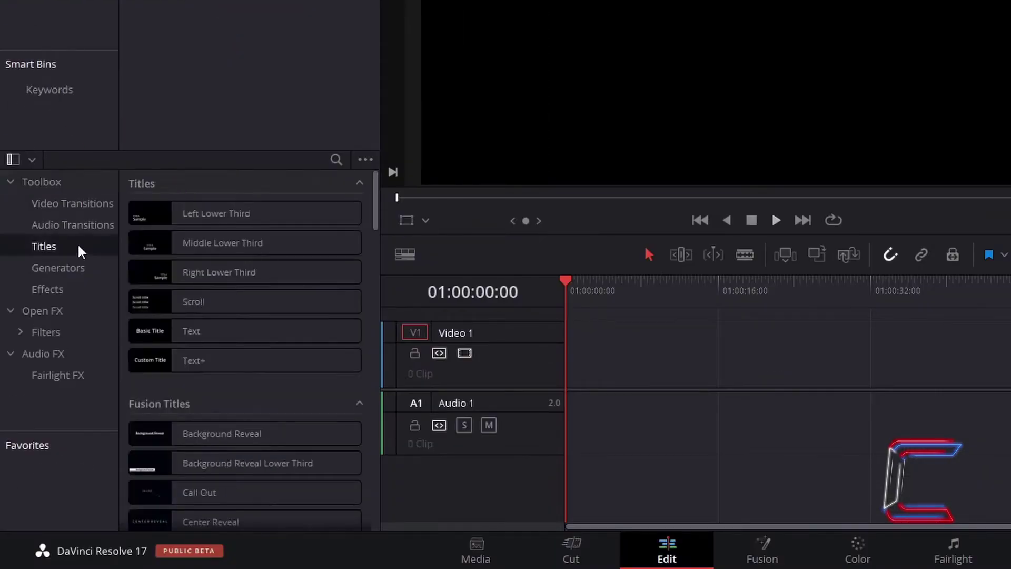
pyautogui.click(275, 362)
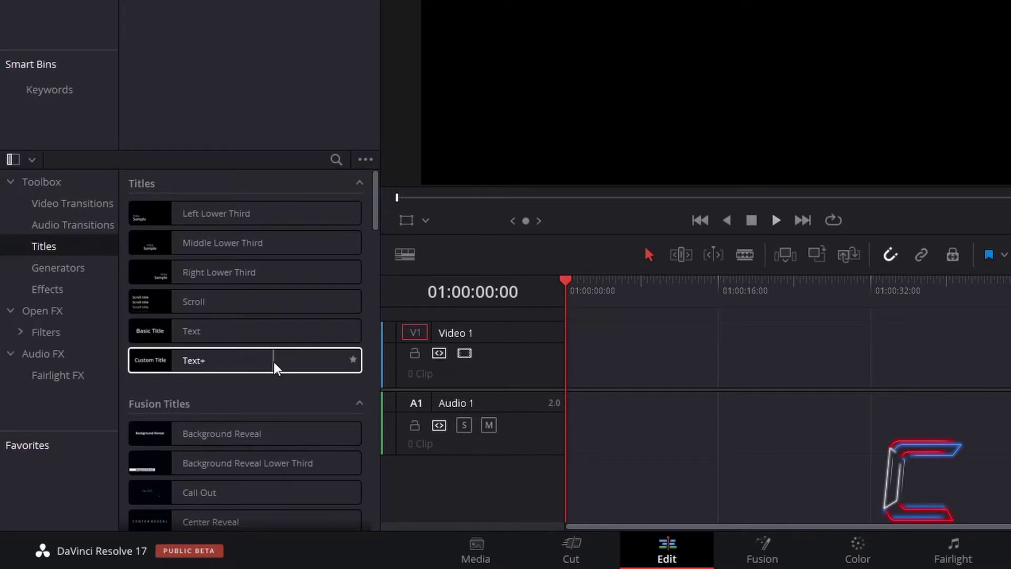
# Step: Add a Text+ title at the start of V1 and extend it to 10:00
pyautogui.moveTo(274, 362); pyautogui.dragTo(599, 349)
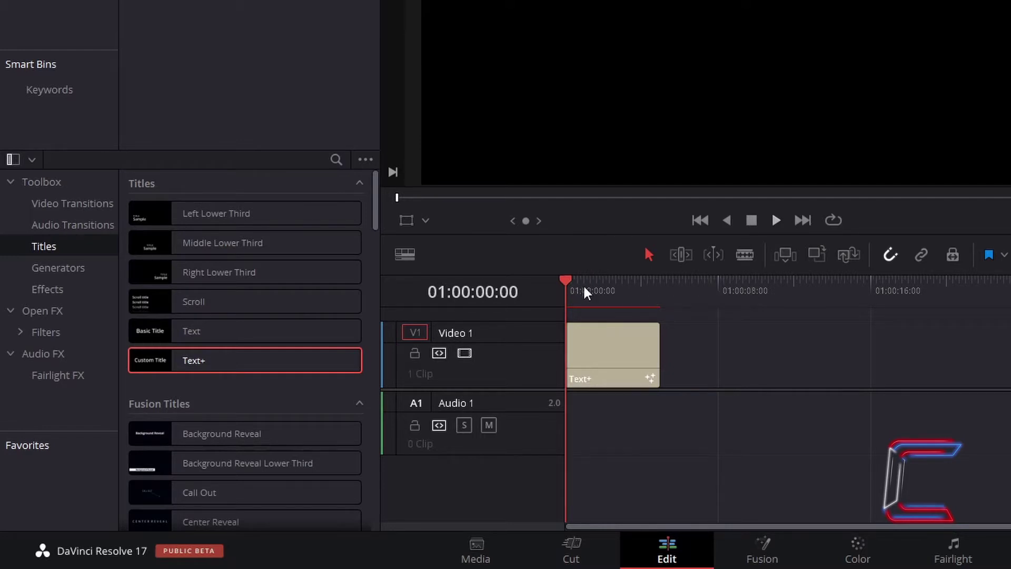
pyautogui.moveTo(568, 279); pyautogui.dragTo(661, 284)
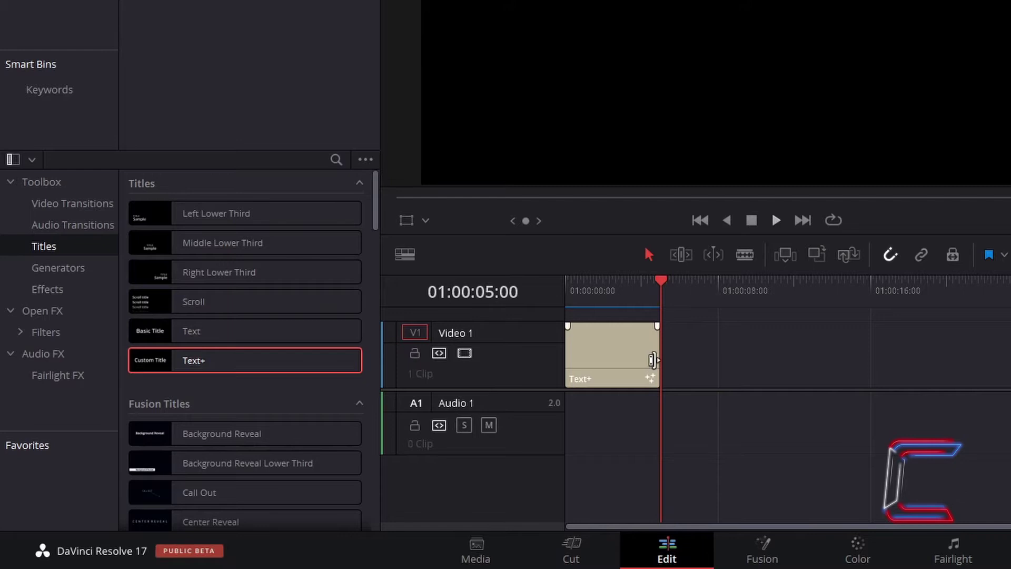
pyautogui.moveTo(657, 355)
pyautogui.moveTo(657, 358); pyautogui.dragTo(754, 360)
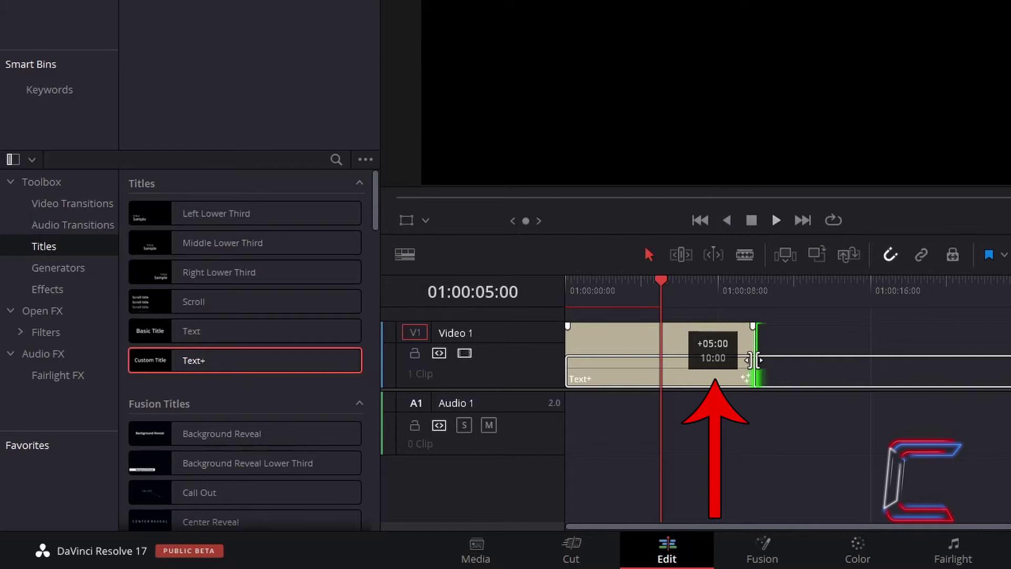
pyautogui.moveTo(755, 360); pyautogui.dragTo(754, 360)
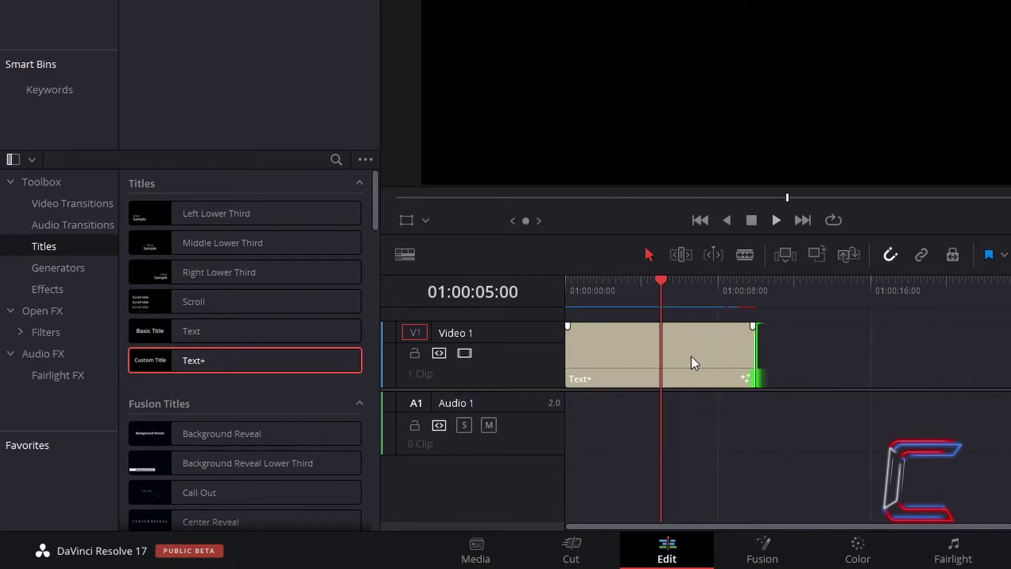
# Step: Select the Text+ clip's Custom Title text in the Inspector to replace it with repeated 'C0nti'
pyautogui.click(692, 363)
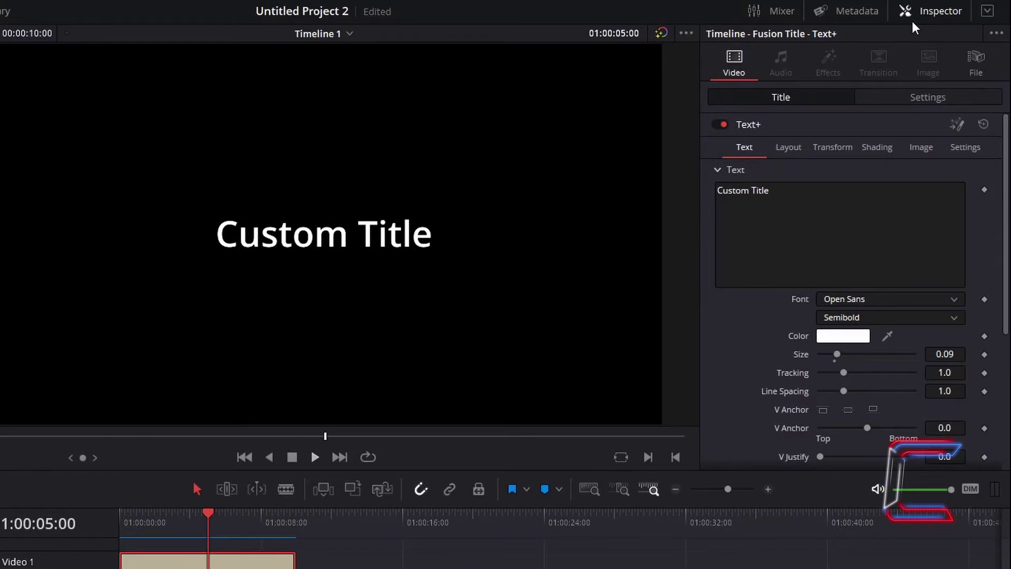
pyautogui.click(788, 196)
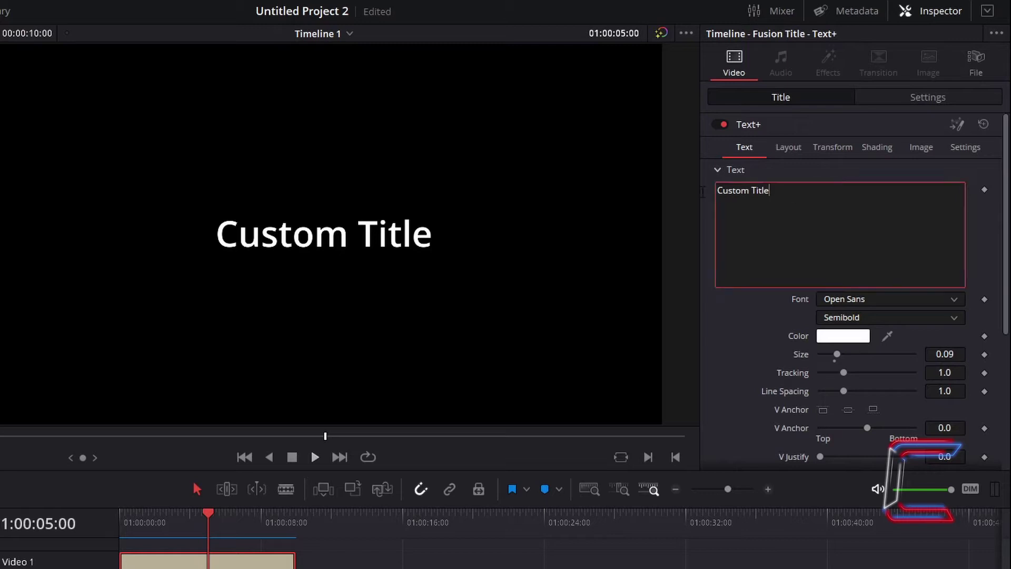
pyautogui.hotkey('ctrl', 'a')
pyautogui.write('C0nti C0nti C0nti C0nti')
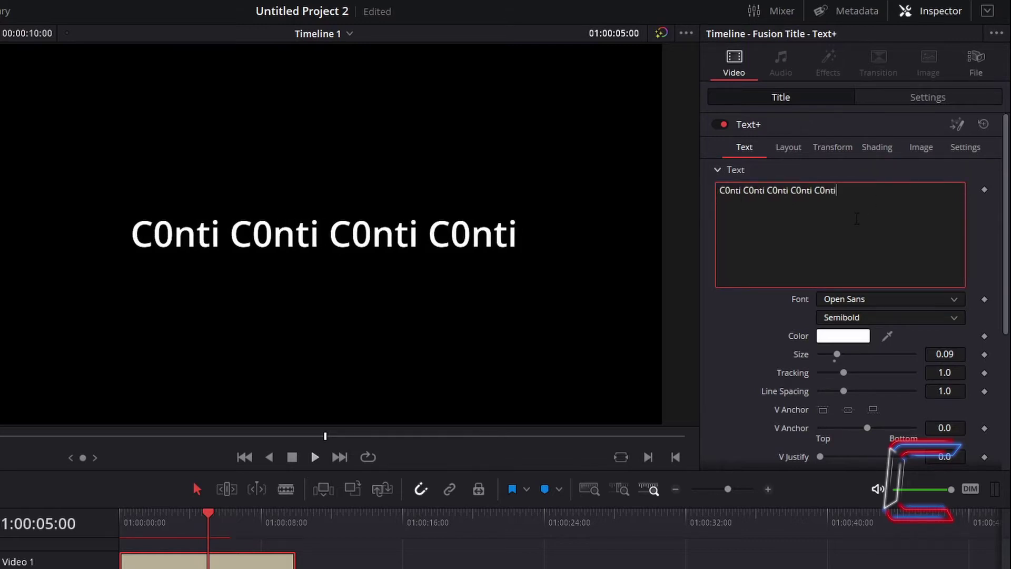
pyautogui.write(' C0nti C0nti C0nti C0nti')
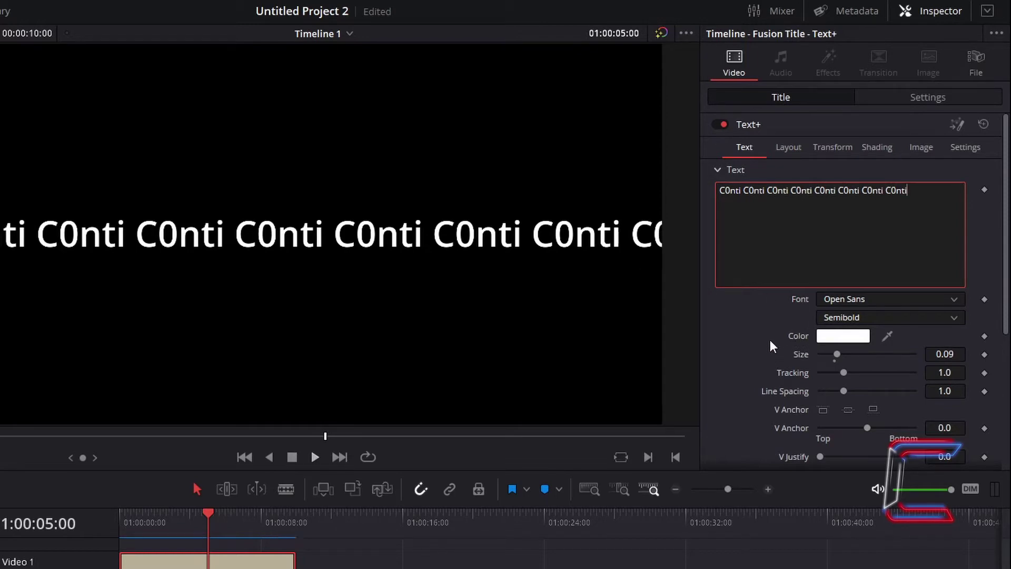
# Step: Set Layout Type to Circle and Fit Characters to Adjust Size to Fit
pyautogui.click(789, 151)
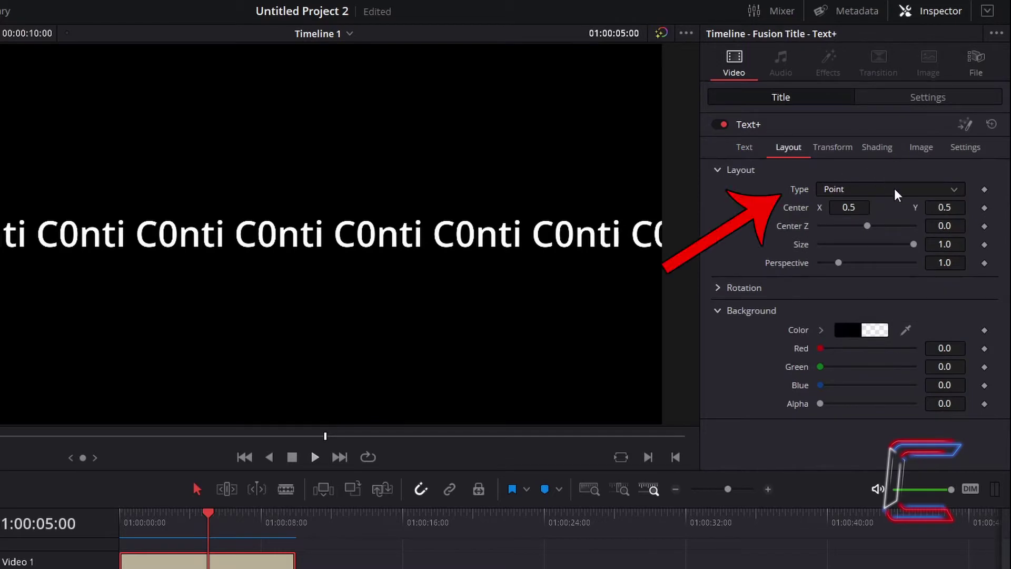
pyautogui.click(895, 189)
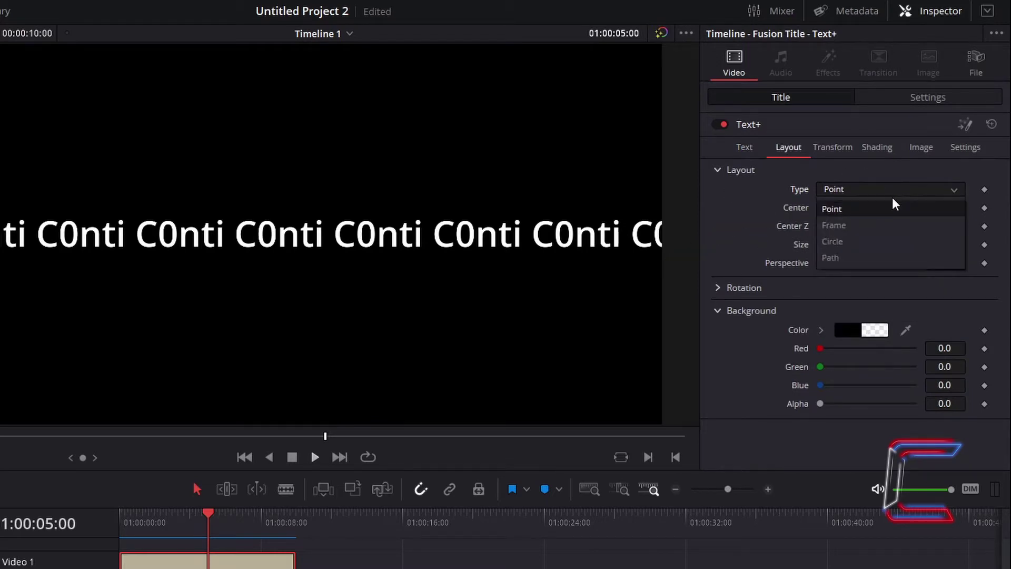
pyautogui.click(876, 242)
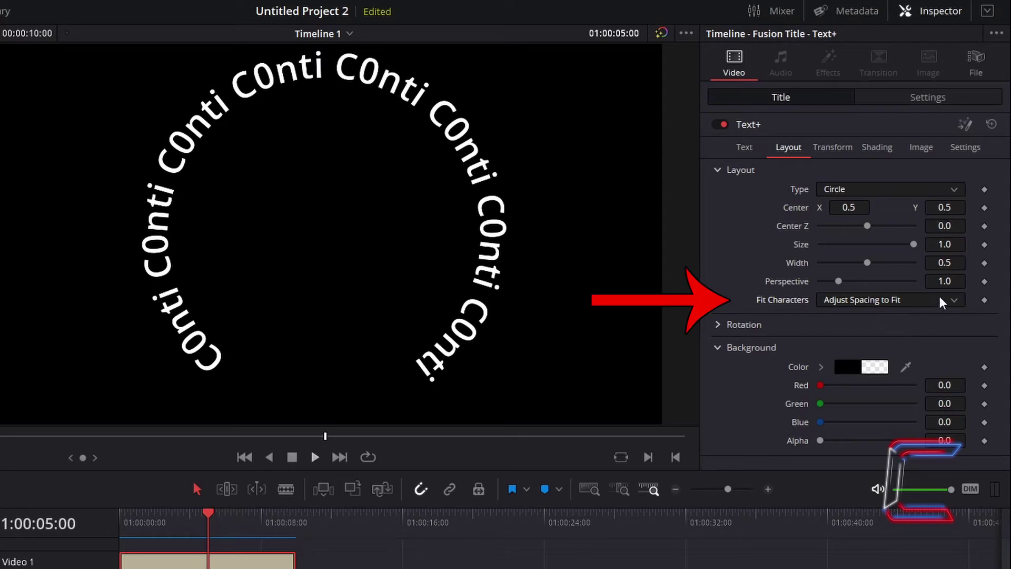
pyautogui.click(942, 302)
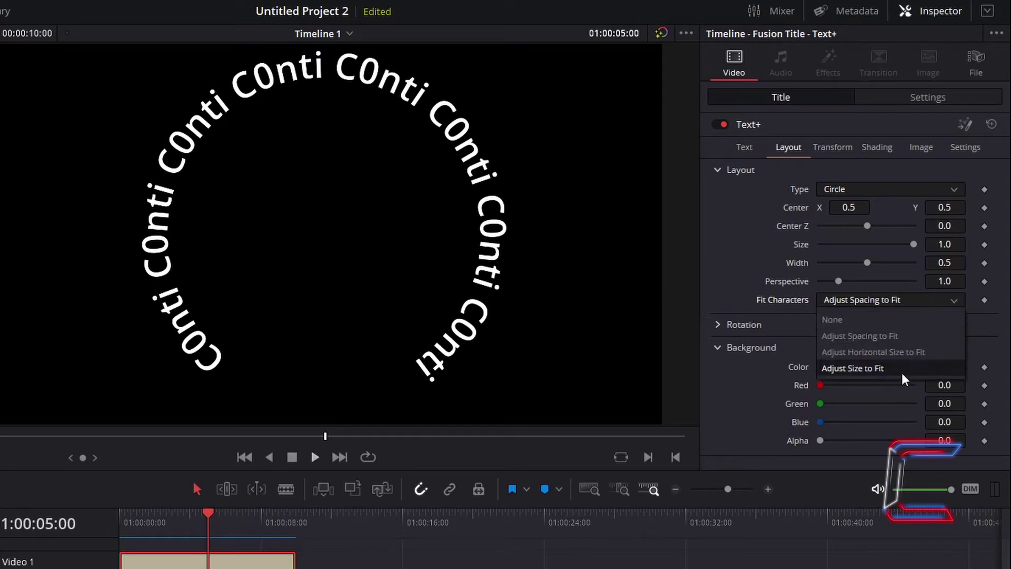
pyautogui.click(854, 369)
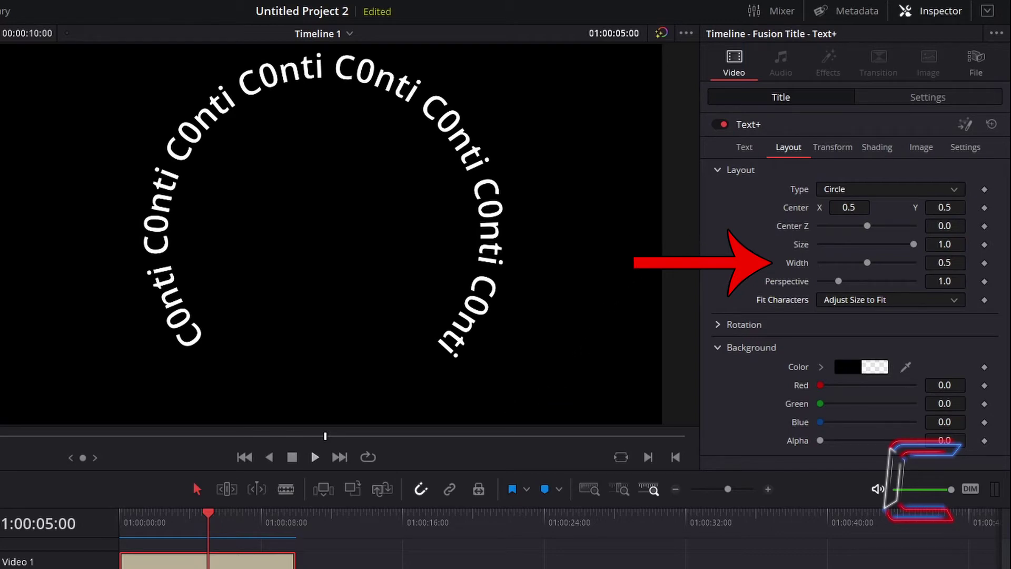
# Step: Set the Layout Width to 0.375
pyautogui.doubleClick(945, 263)
pyautogui.write('0.375')
pyautogui.press('Return')
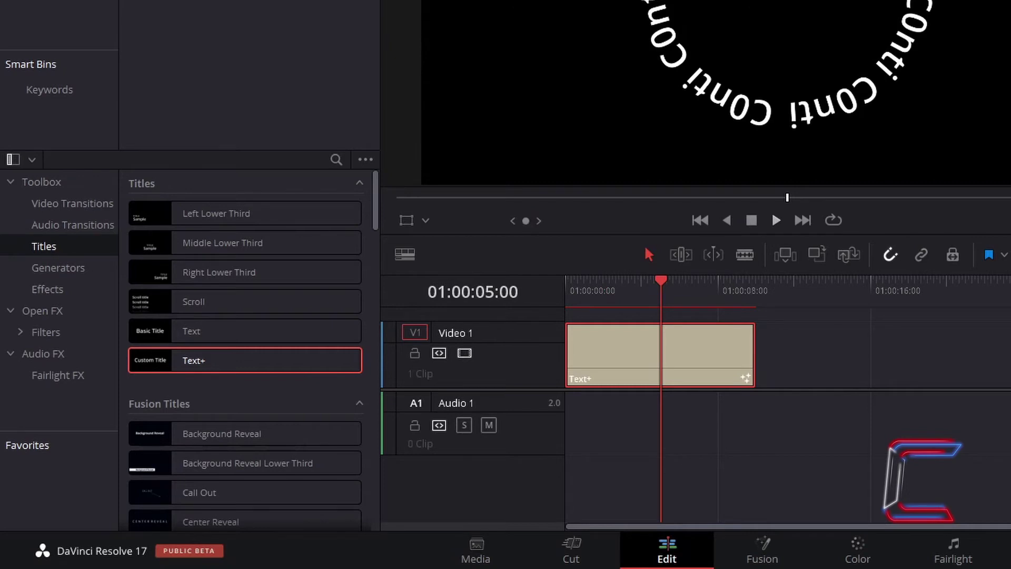
# Step: Move the playhead back to 01:00:00:00 and expand the Layout Rotation section
pyautogui.moveTo(661, 281); pyautogui.dragTo(566, 281)
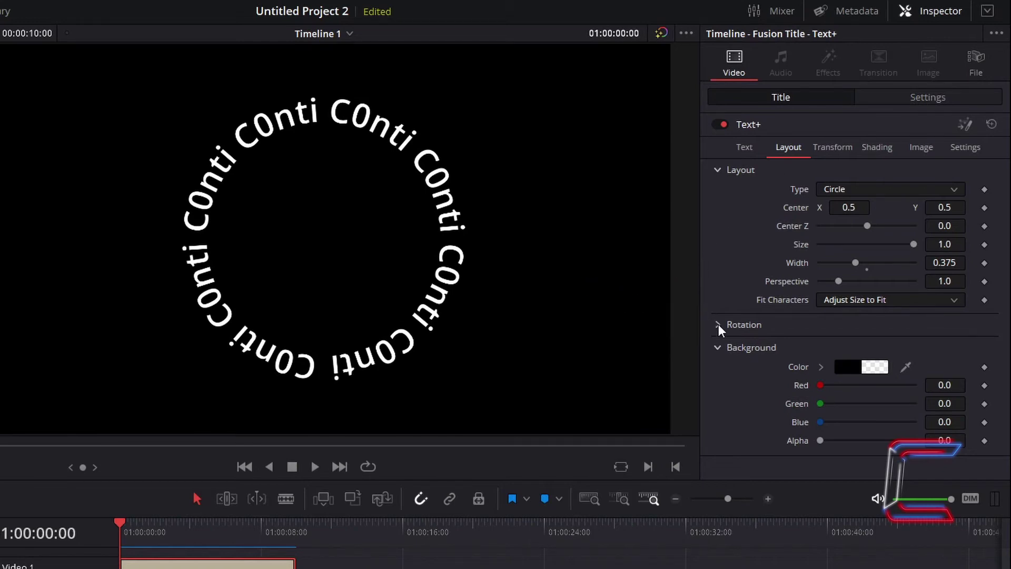
pyautogui.click(719, 325)
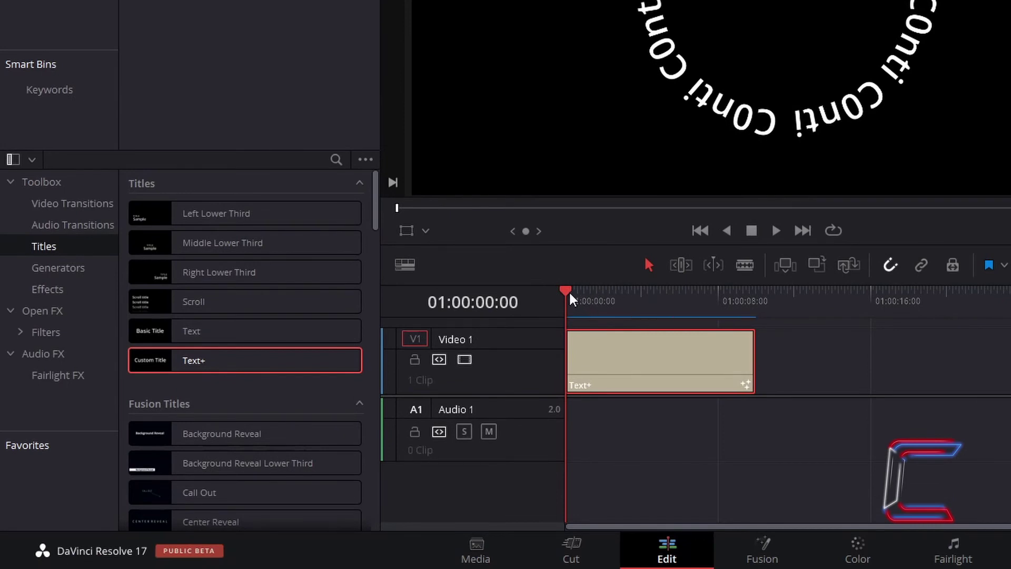
# Step: At 01:00:10:00, set Rotation Z to 360, then change it to -360
pyautogui.moveTo(565, 294); pyautogui.dragTo(757, 303)
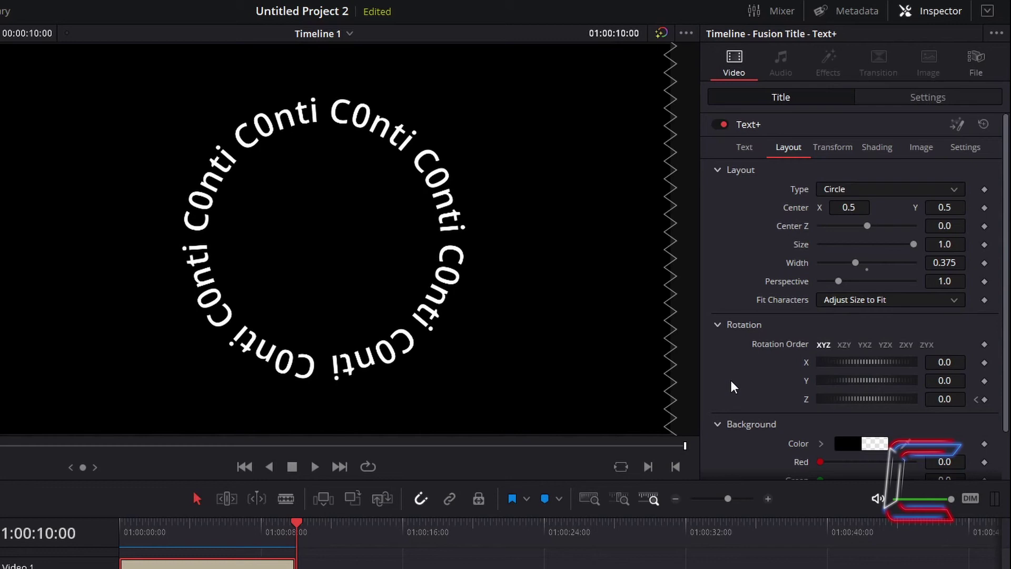
pyautogui.doubleClick(944, 399)
pyautogui.write('360')
pyautogui.press('Return')
pyautogui.click(954, 420)
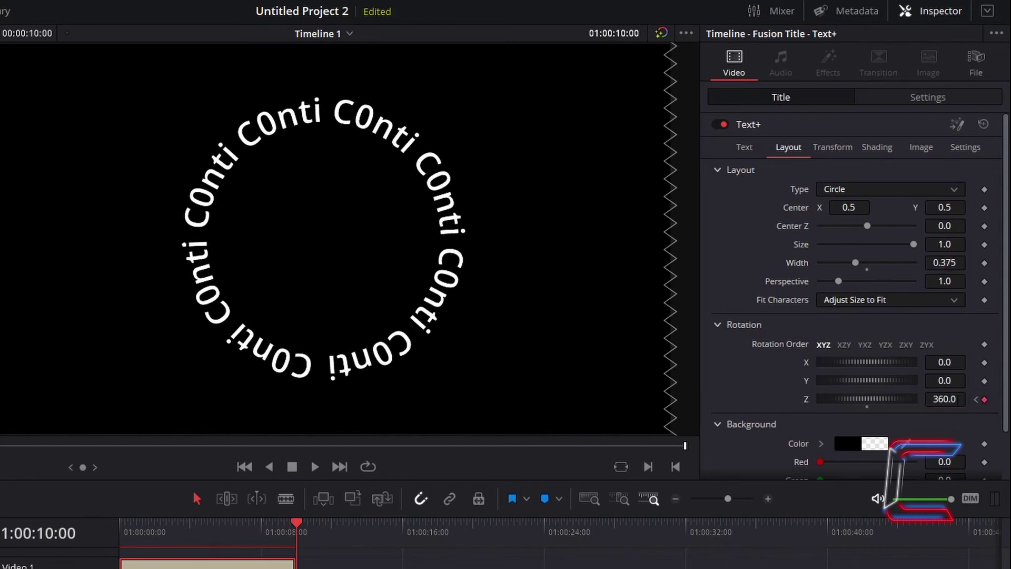
pyautogui.doubleClick(945, 399)
pyautogui.write('-360')
pyautogui.click(945, 262)
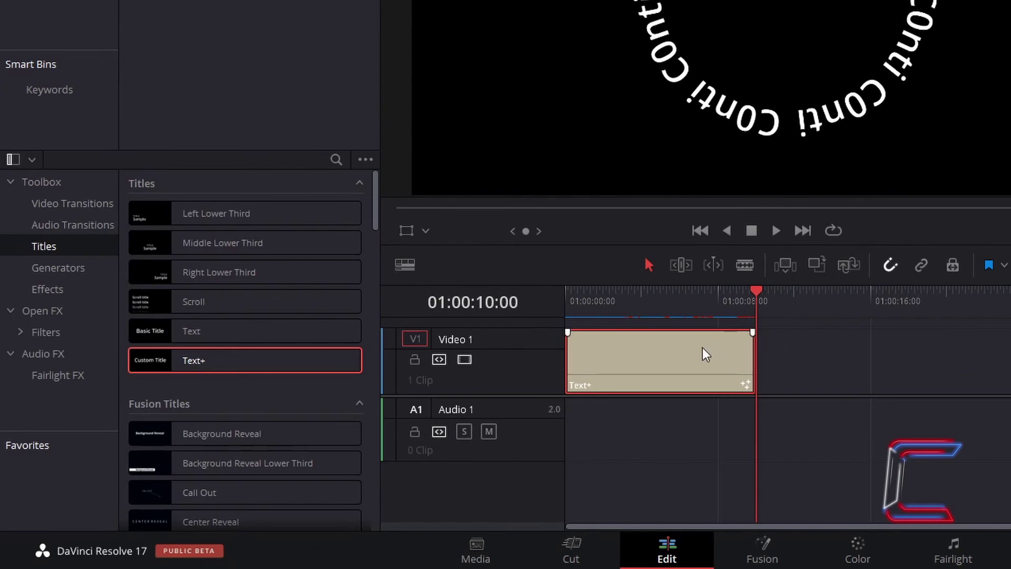
# Step: Copy the Text+ clip and paste the duplicate after the original on V1
pyautogui.hotkey('ctrl', 'c')
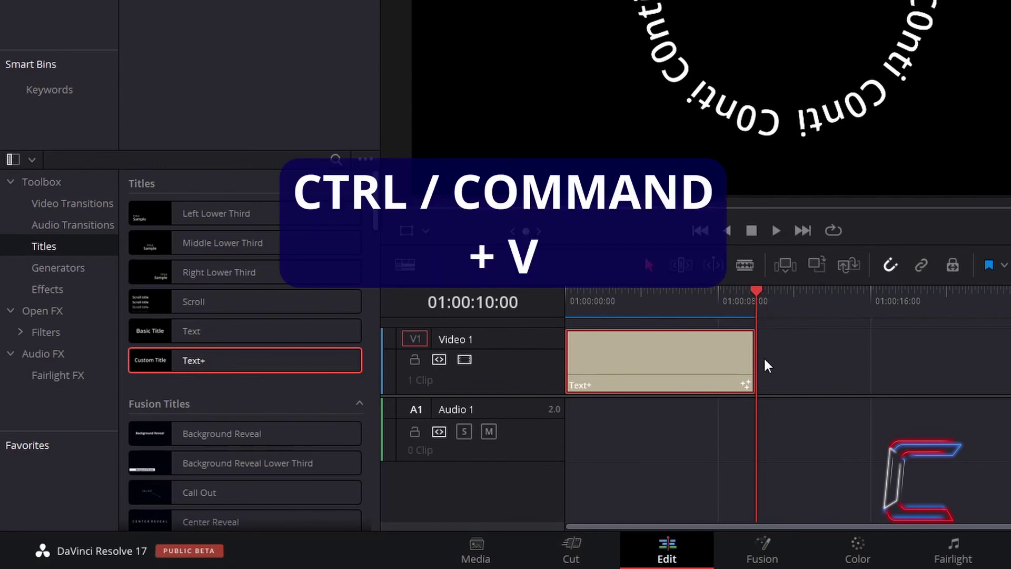
pyautogui.hotkey('ctrl', 'v')
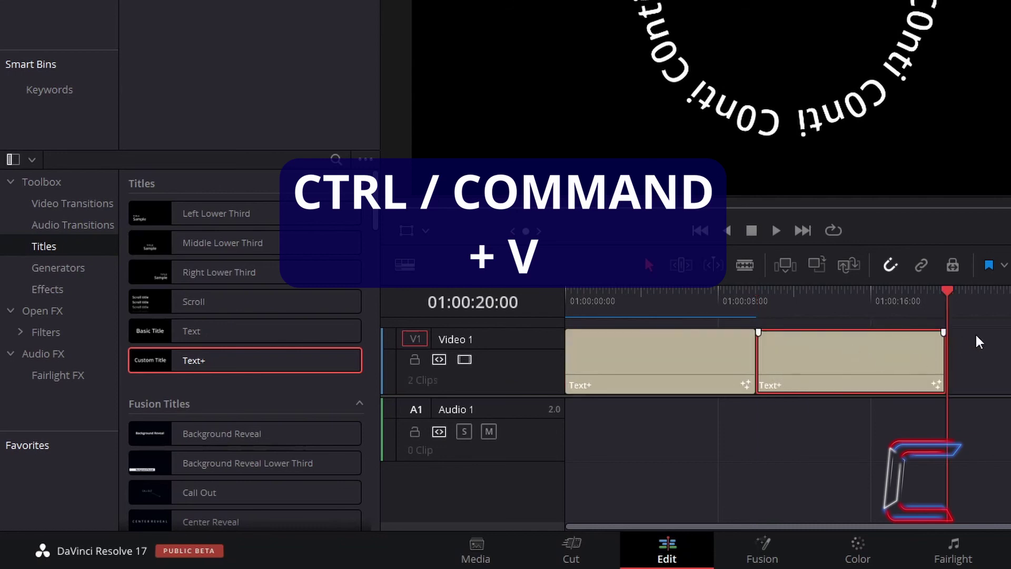